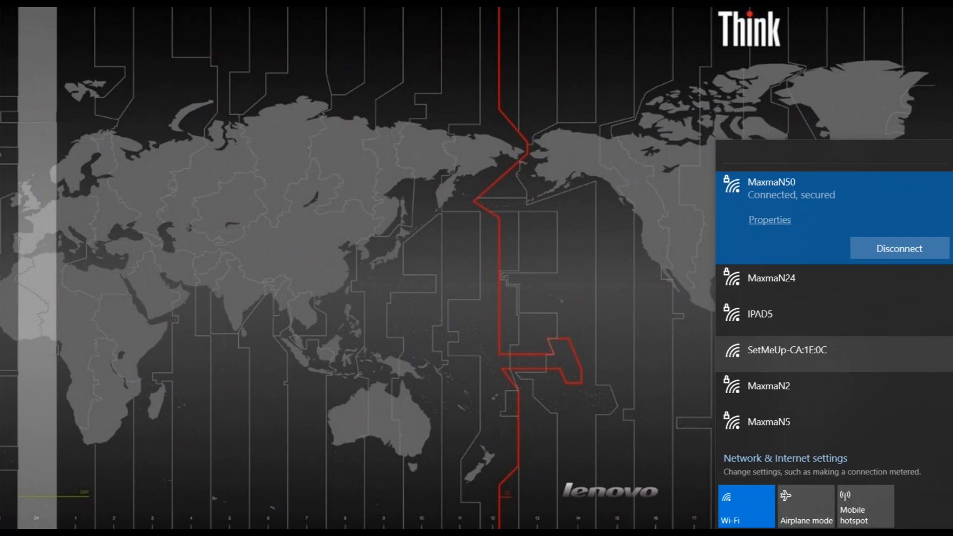
Join the open SetMeUp-CA:1E:0C Wi-Fi network and proceed past the certificate warning to setmeup.arubanetworks.com
left_click(786, 350)
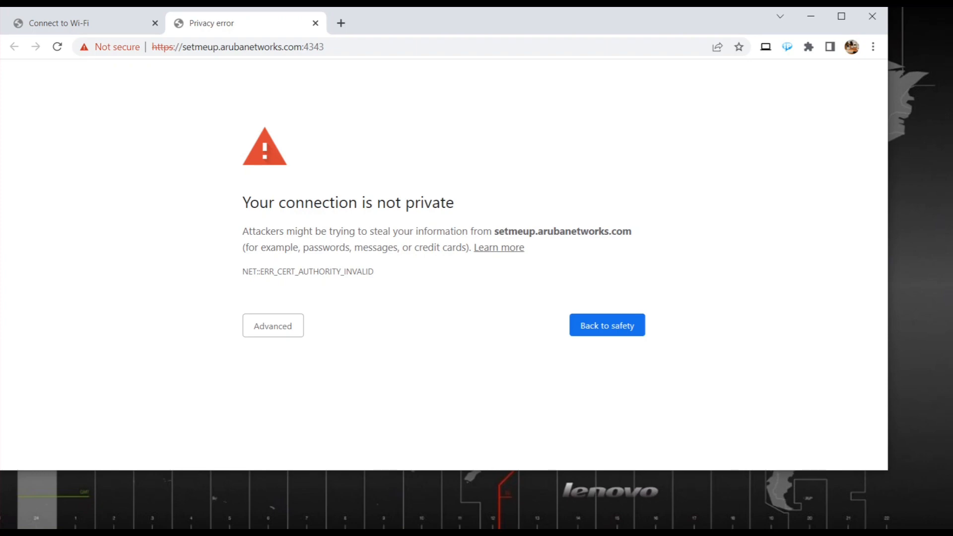
left_click(328, 47)
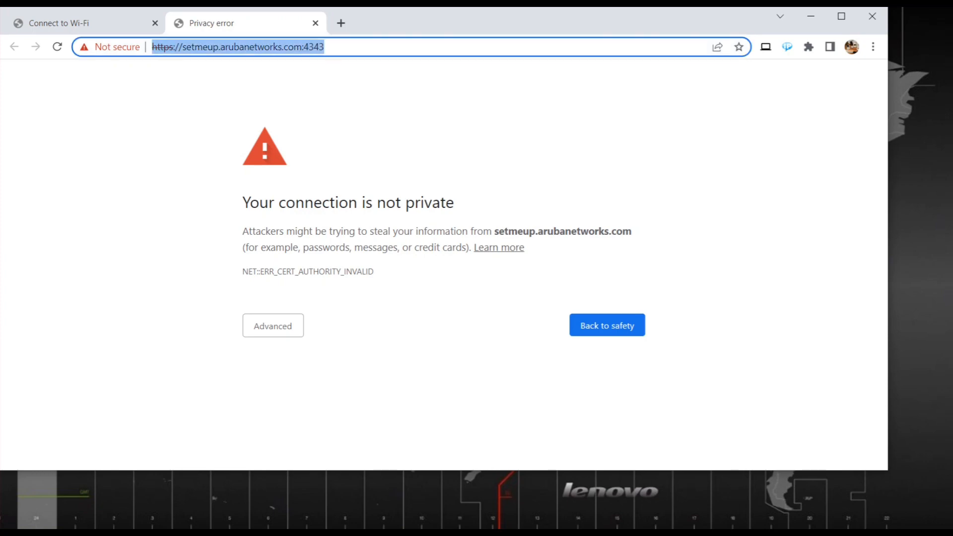
left_click_drag(326, 47, 150, 47)
left_click(327, 47)
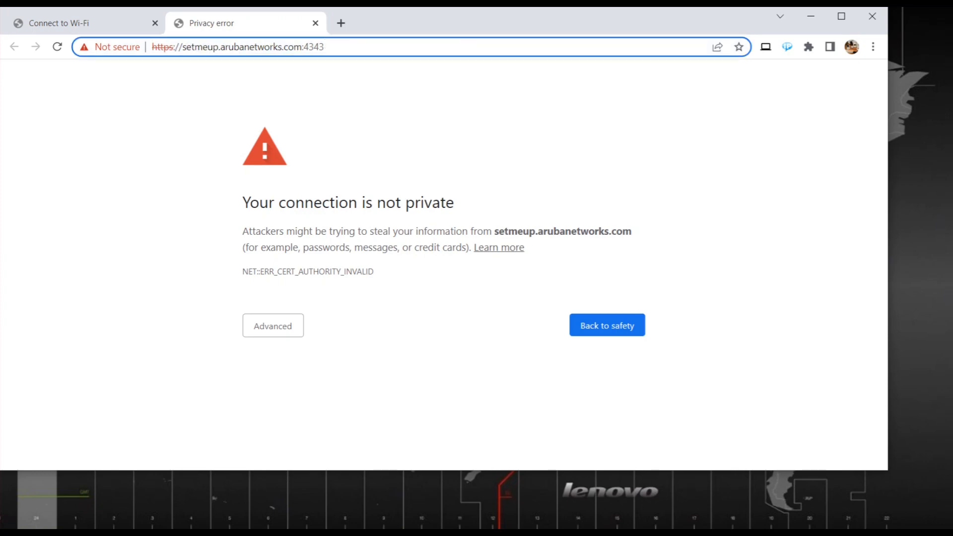
left_click(273, 325)
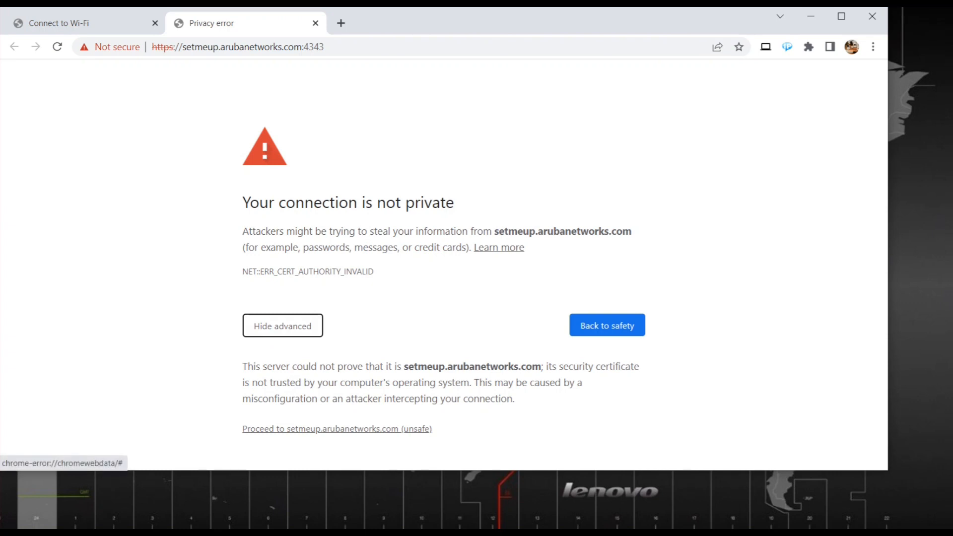
left_click(337, 428)
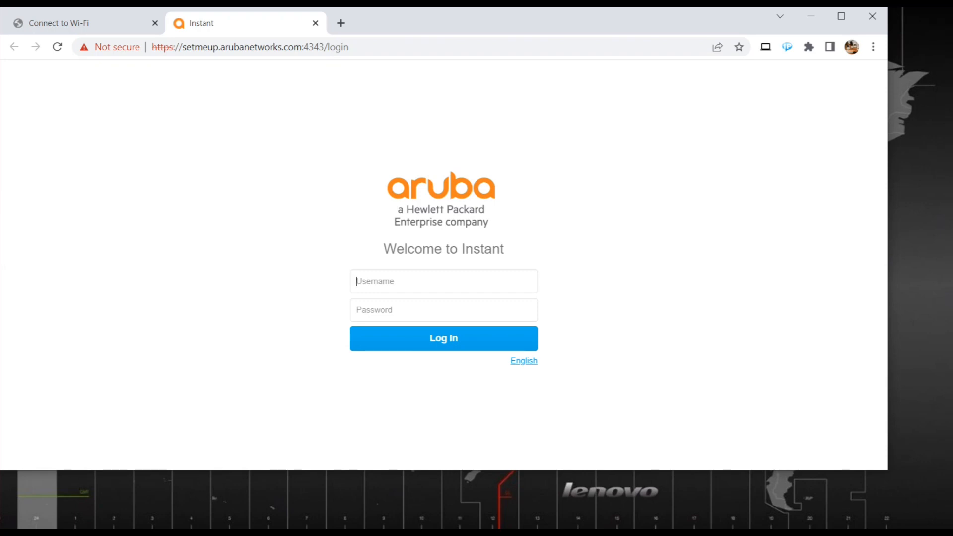
Log in to Aruba Instant as admin with the default account password
type("admin")
type("••••••••••")
key("Return")
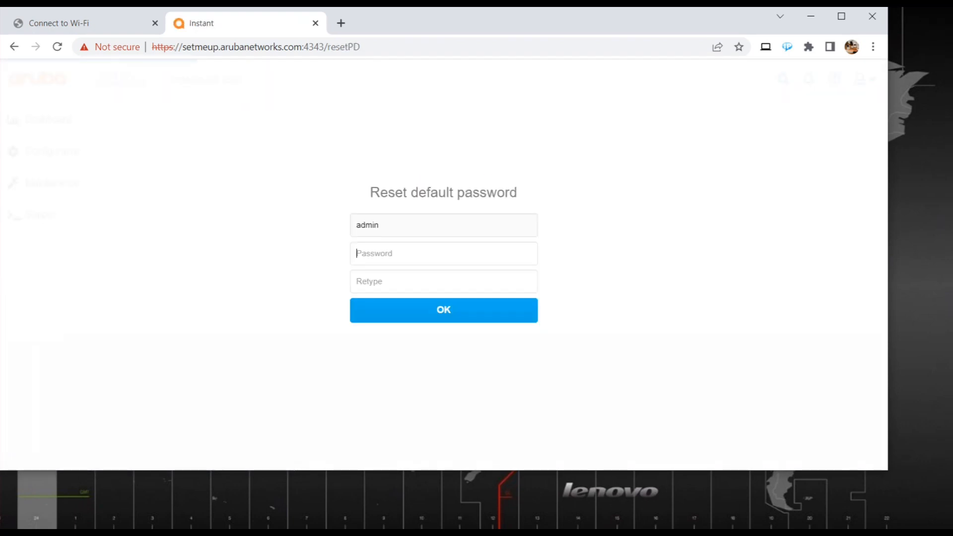
Replace the default admin password by entering and retyping a new account password
type("••")
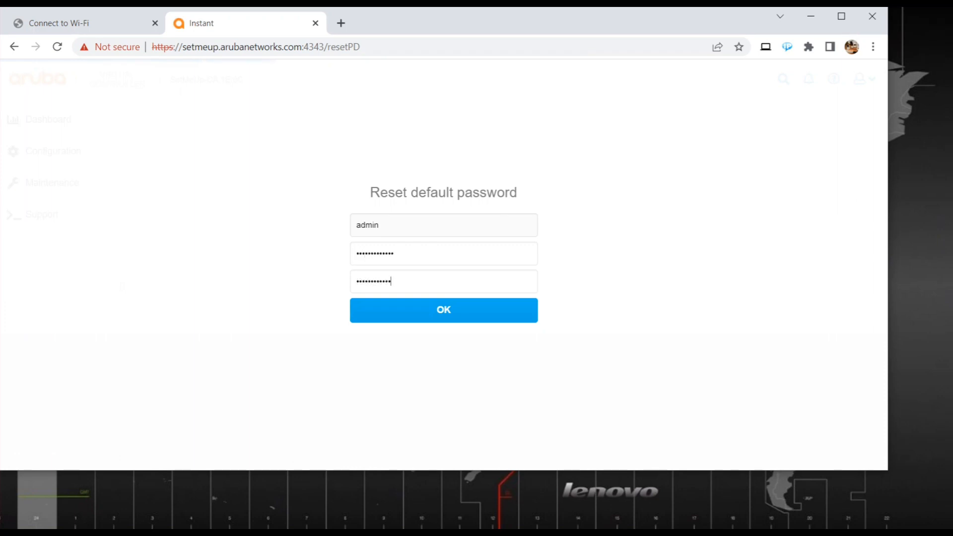
type("•")
key("Return")
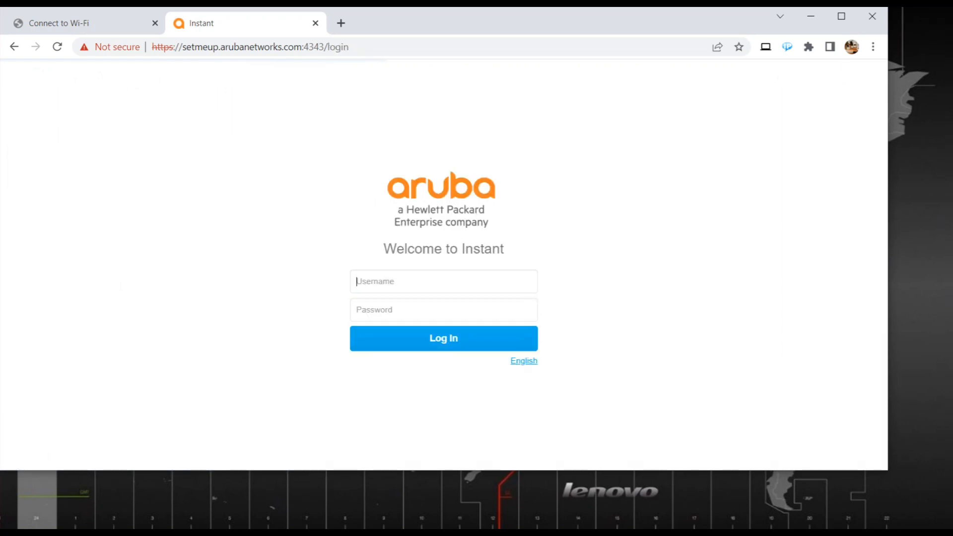
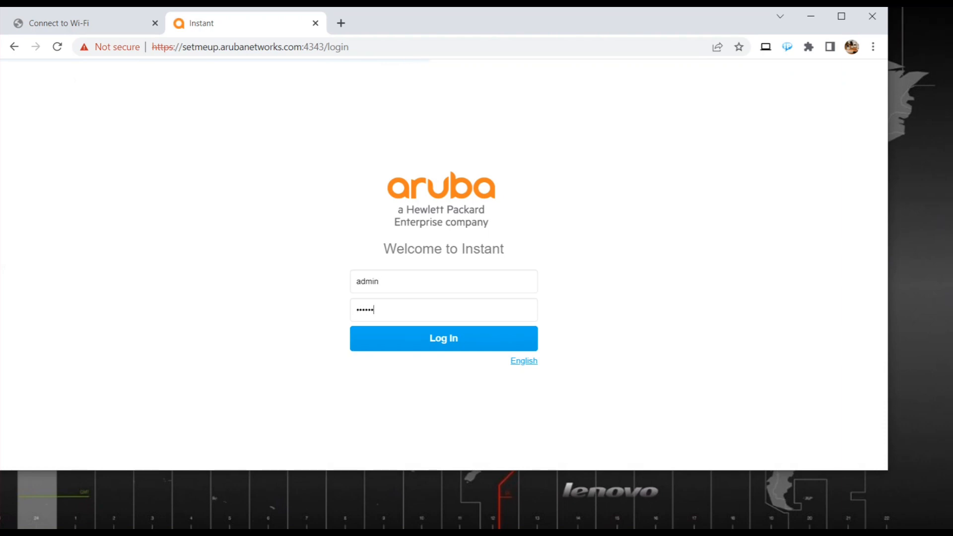
Log in again as admin with the new account password
key("Return")
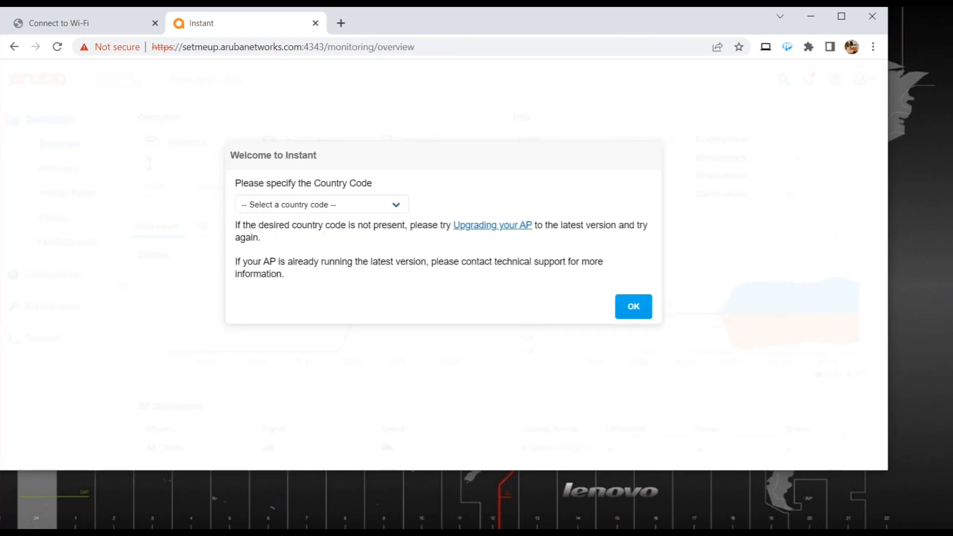
Set the access point's country code to TH - Thailand and confirm it
left_click(322, 204)
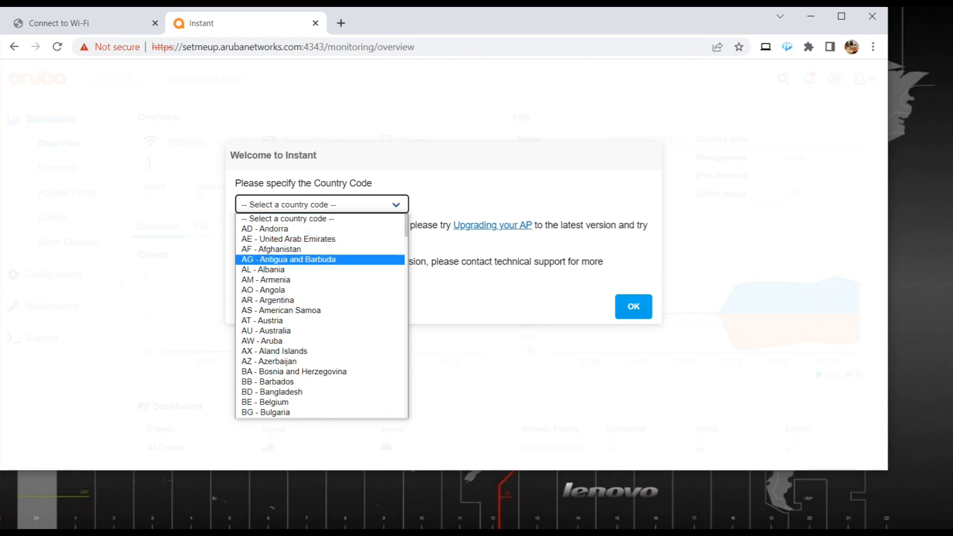
key("Down")
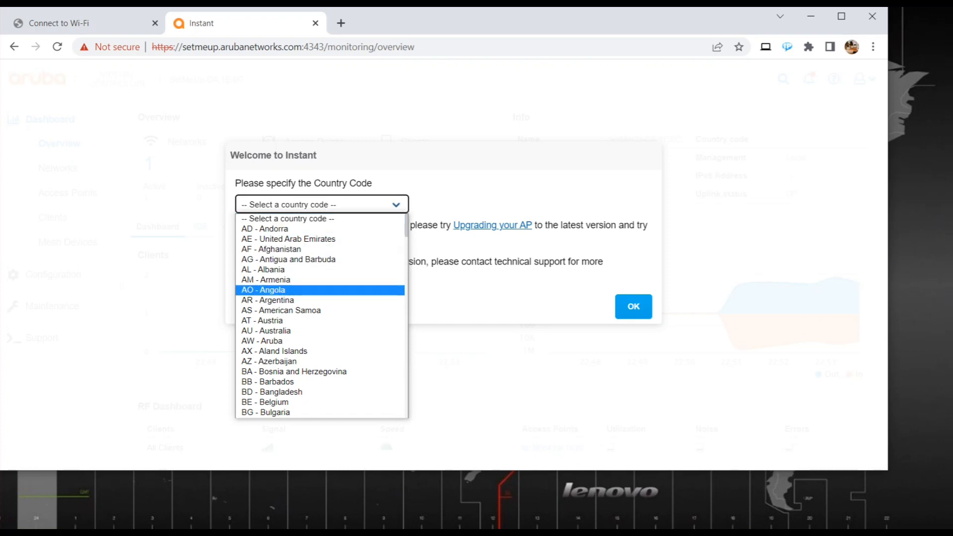
scroll(320, 298, "down", 20)
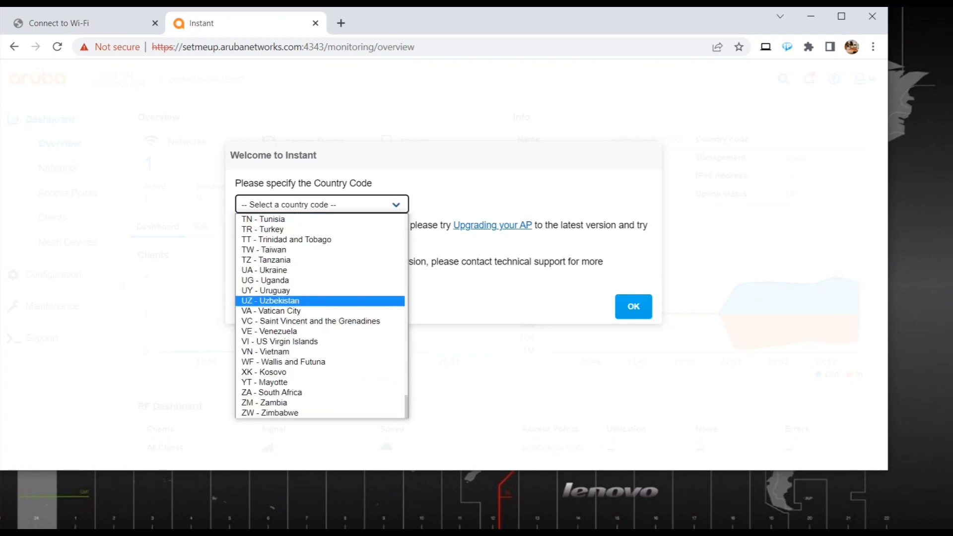
scroll(320, 317, "up", 3)
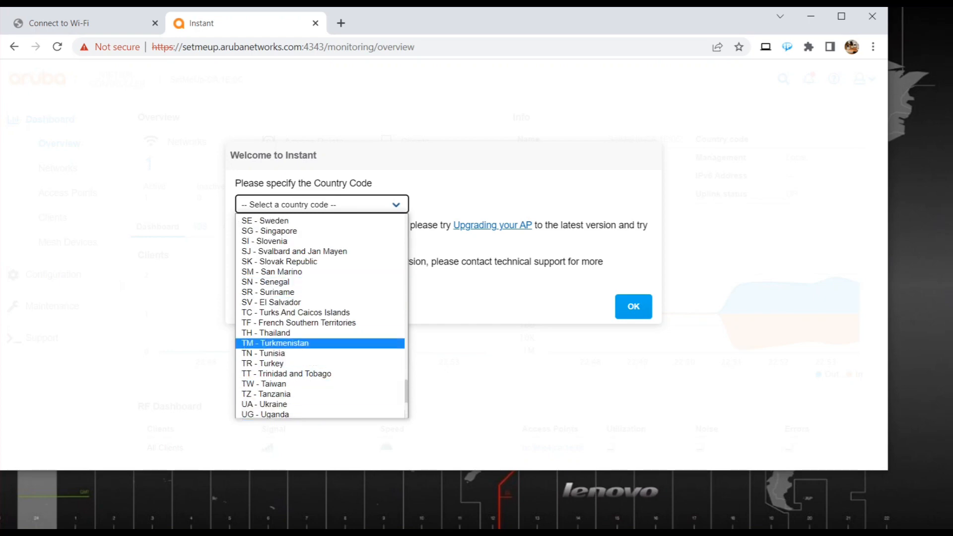
left_click(266, 333)
left_click(633, 307)
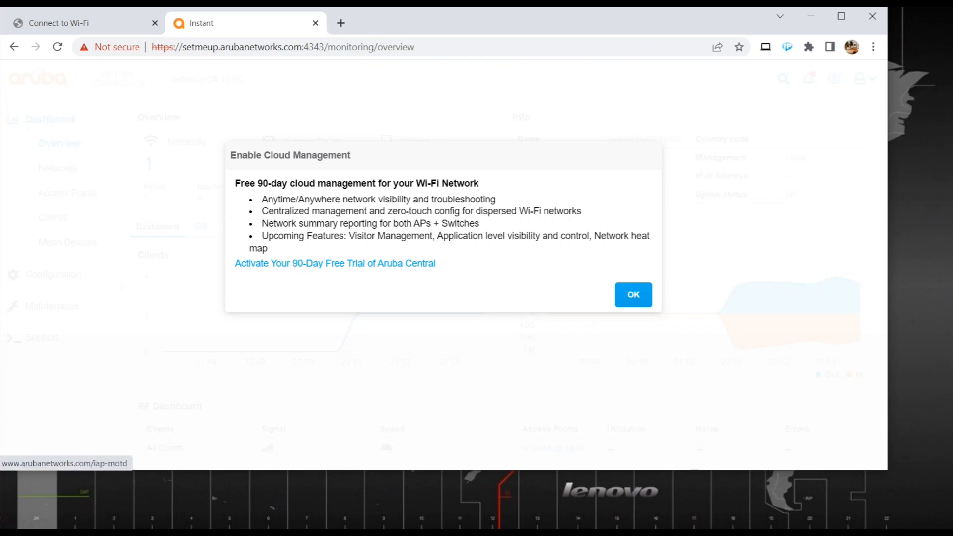
Open the Aruba Central trial link, dismiss the cloud management offer, and close the extra browser tabs except one Instant dashboard
left_click(335, 263)
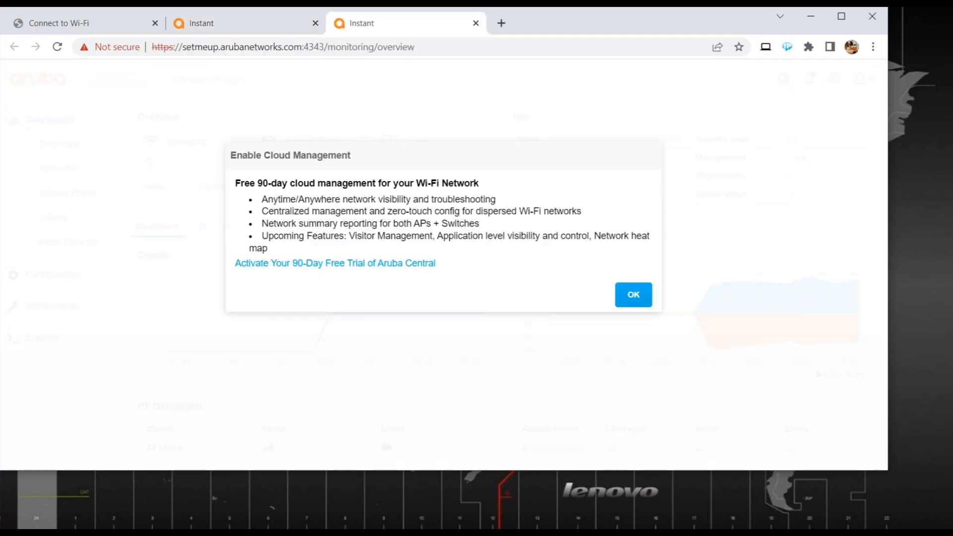
left_click(633, 294)
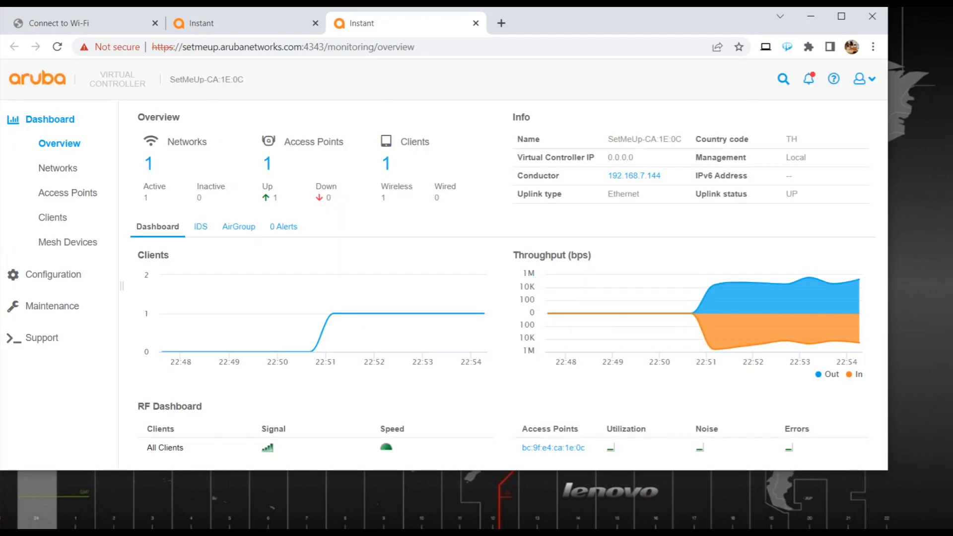
left_click(243, 23)
left_click(315, 23)
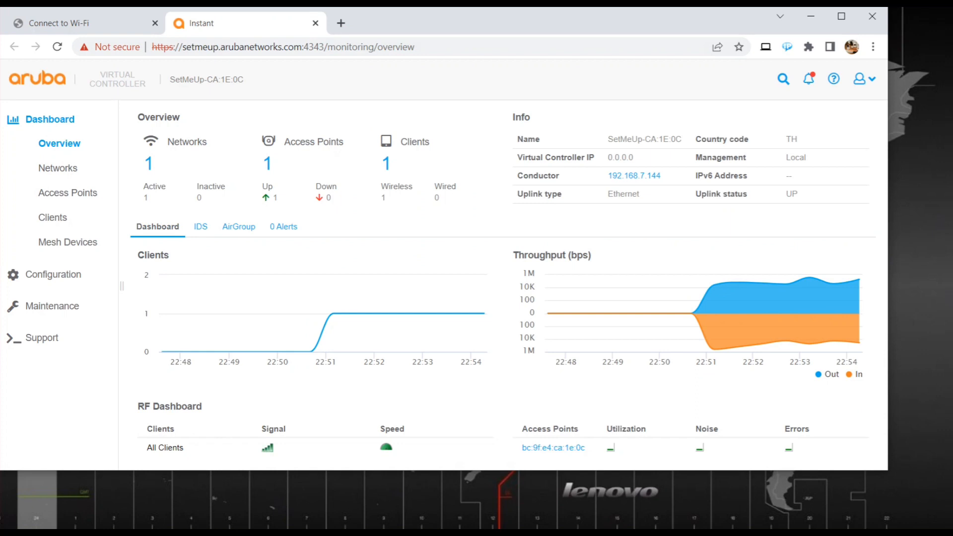
left_click(155, 23)
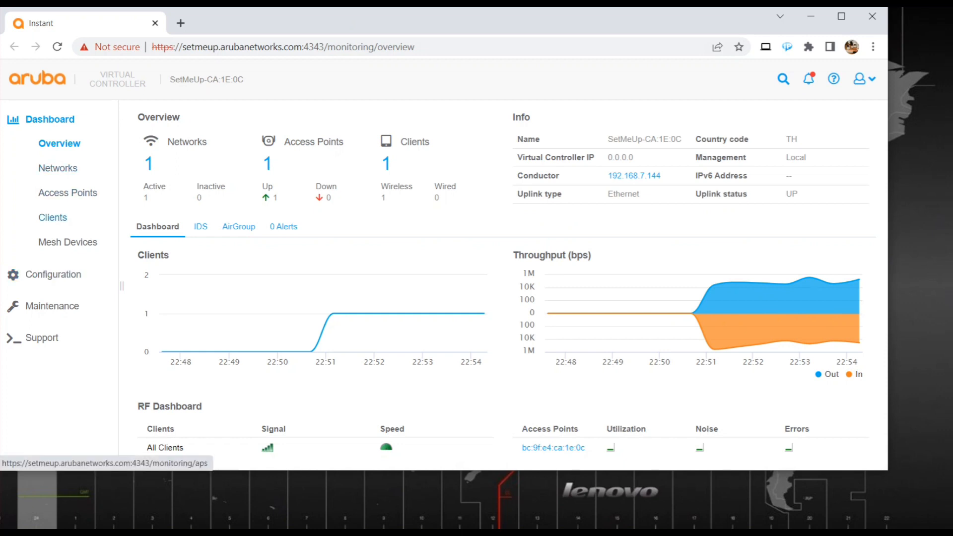
Add a wireless employee network named TheSUN, keeping network-assigned client IPs and the default client VLAN
left_click(53, 275)
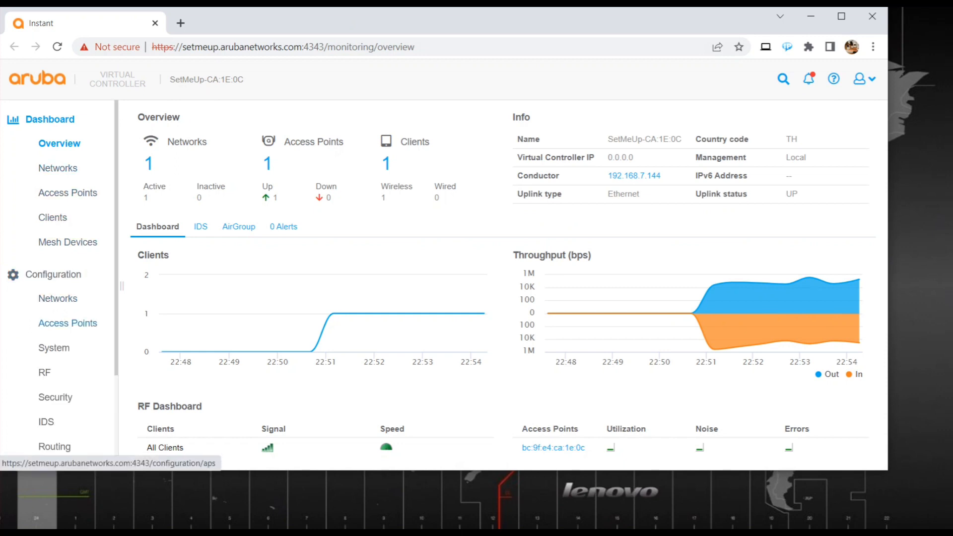
left_click(68, 323)
left_click(58, 298)
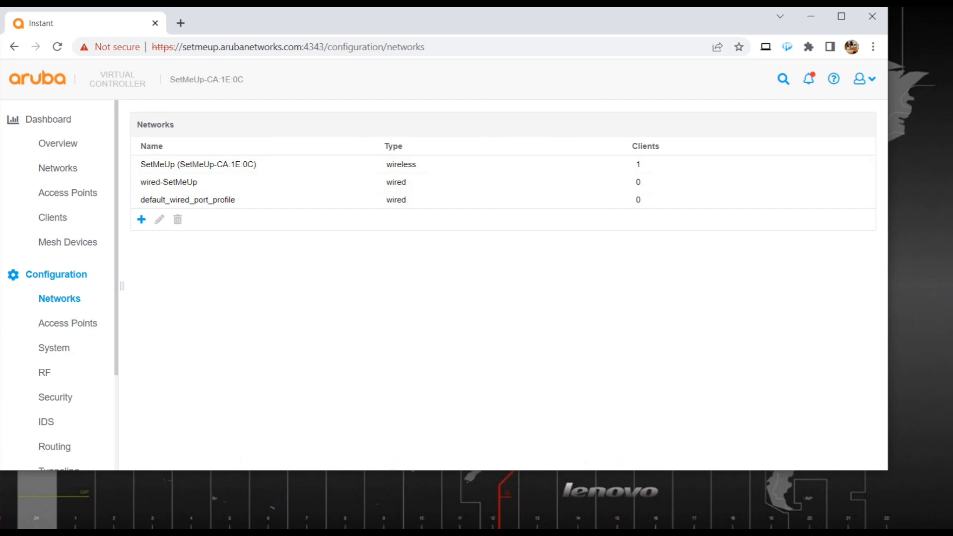
left_click(142, 220)
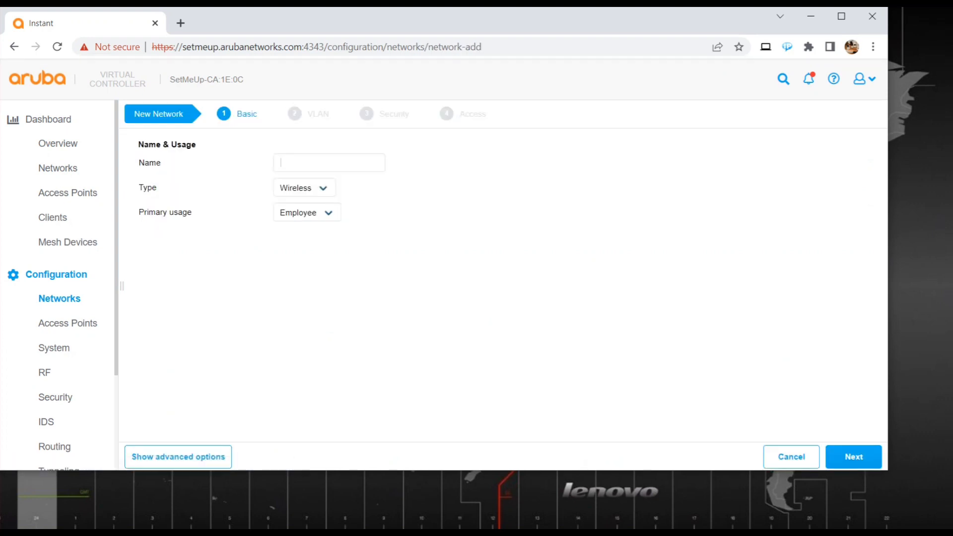
type("TheSUN")
key("Return")
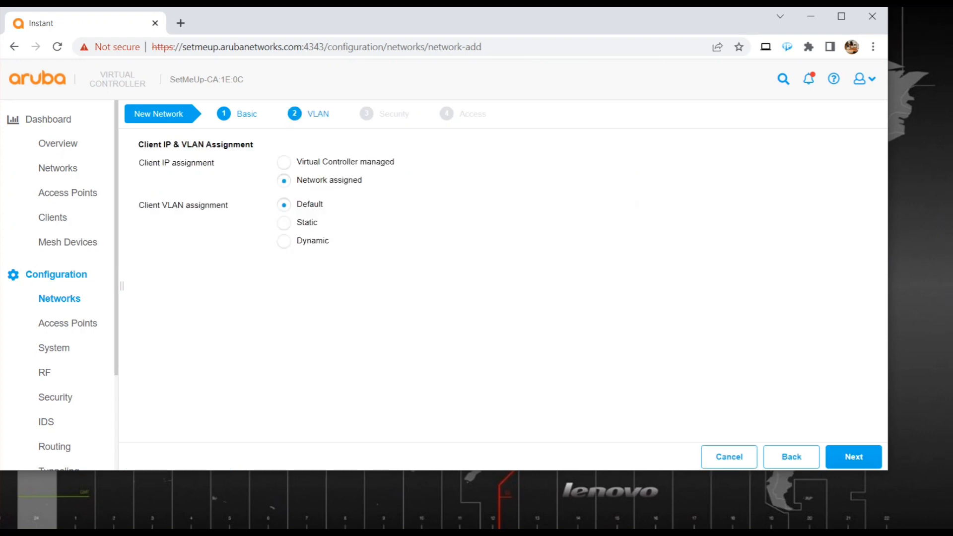
left_click_drag(888, 471, 947, 523)
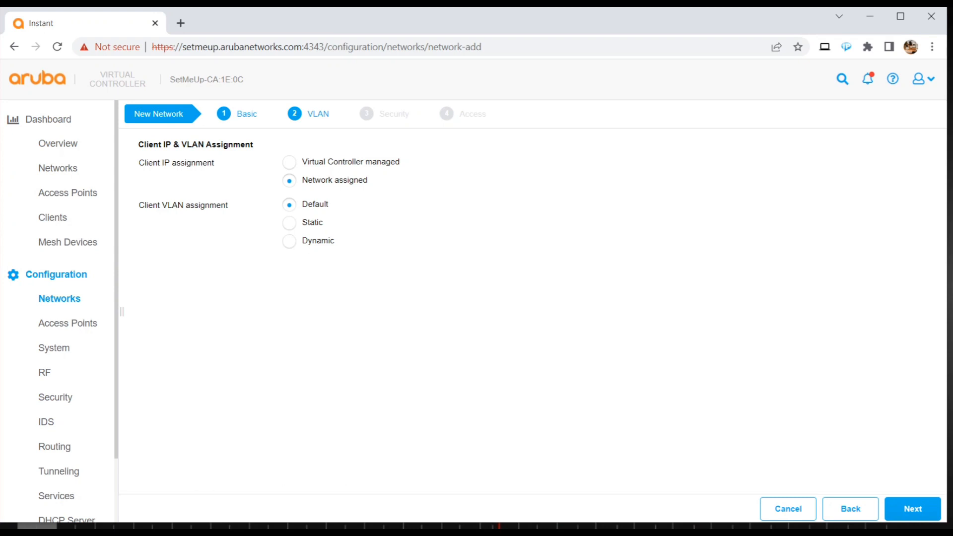
key("Return")
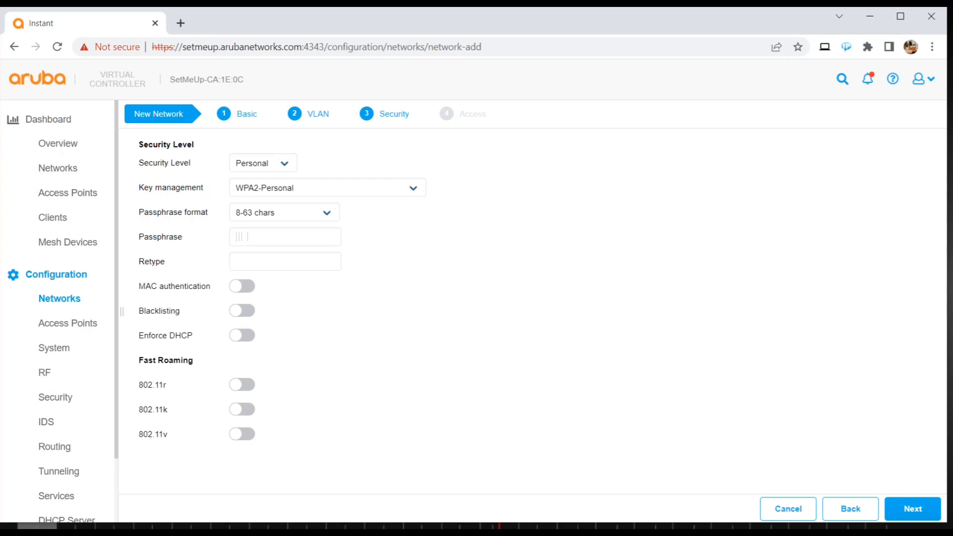
Secure the new network with WPA2-Personal by entering and retyping its Wi-Fi passphrase
type("••••••••••••")
key("Tab")
type("••••••••••")
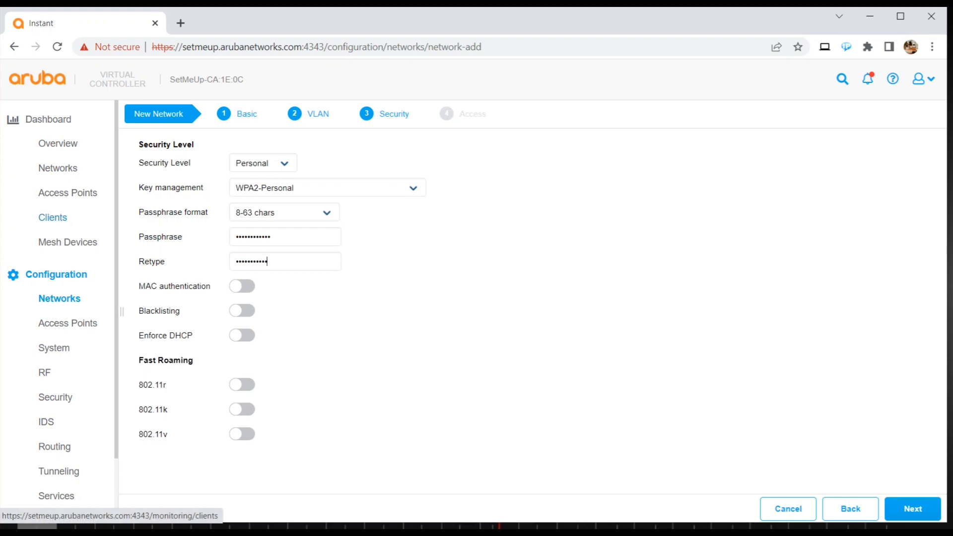
type("•")
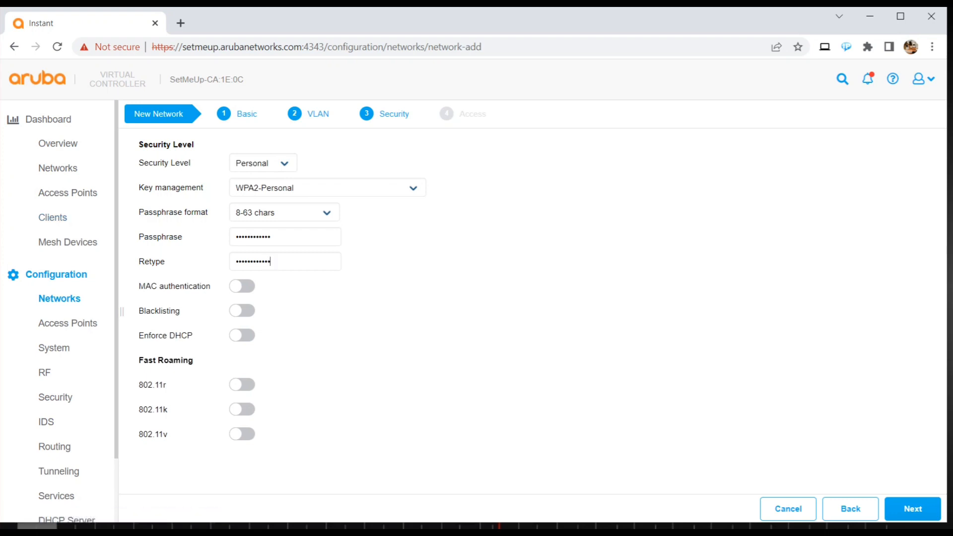
left_click(912, 508)
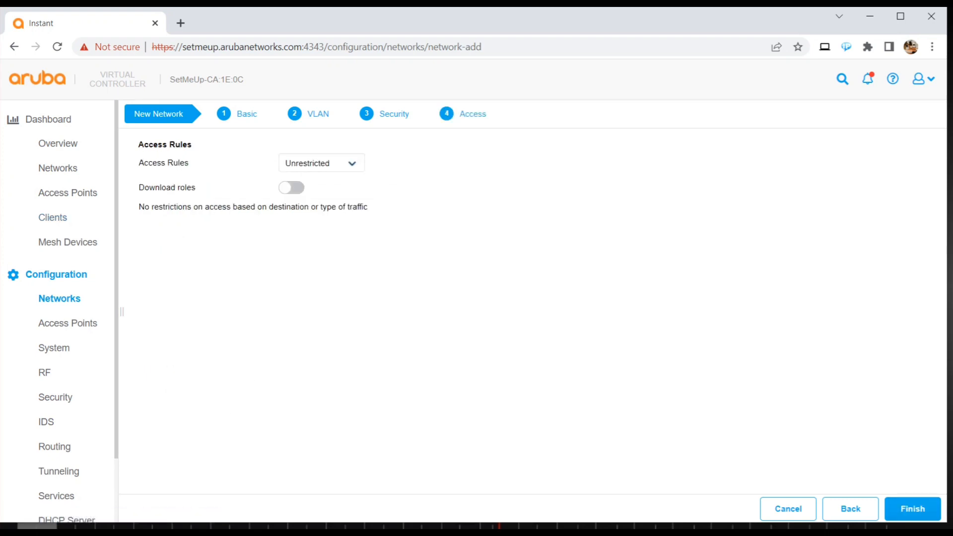
Keep the access rules as Unrestricted and finish creating the TheSUN network
left_click(321, 163)
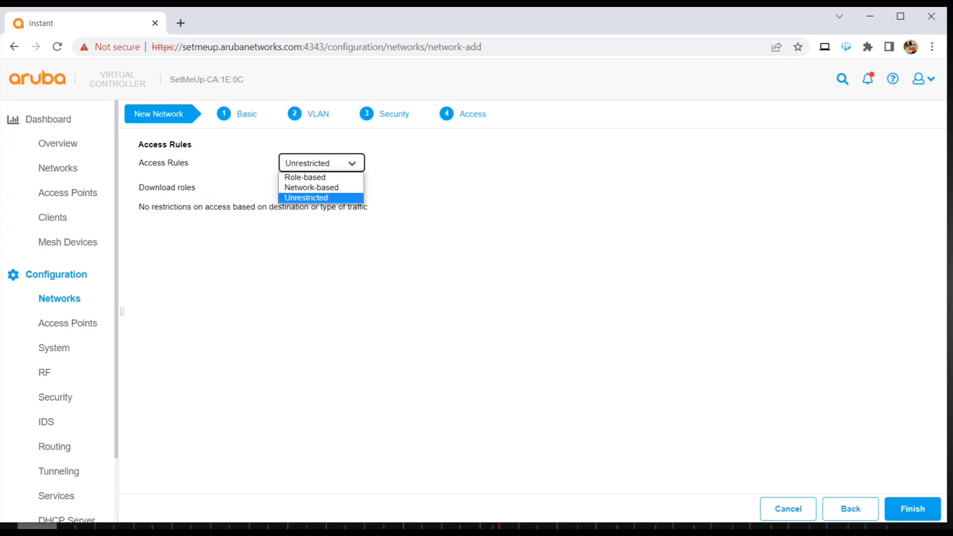
left_click(447, 258)
left_click(446, 258)
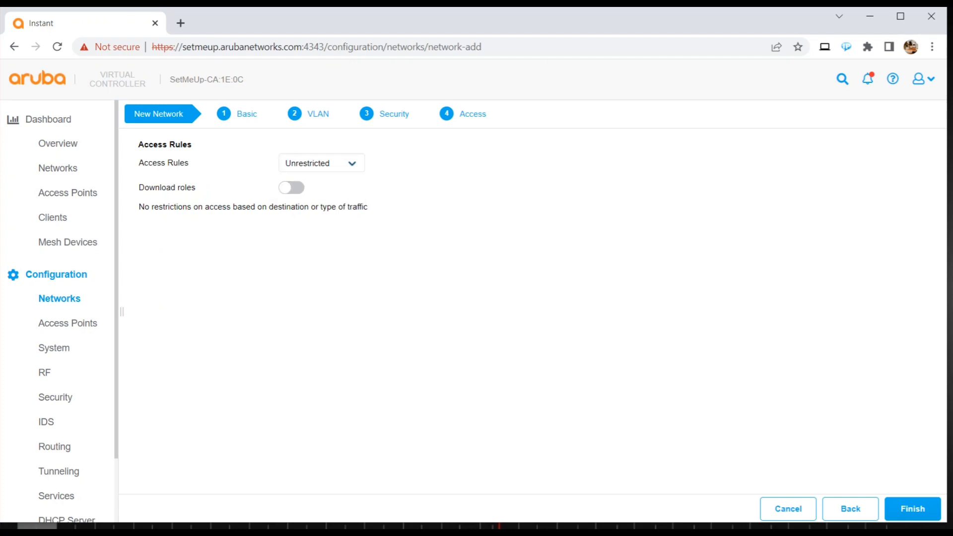
left_click(913, 509)
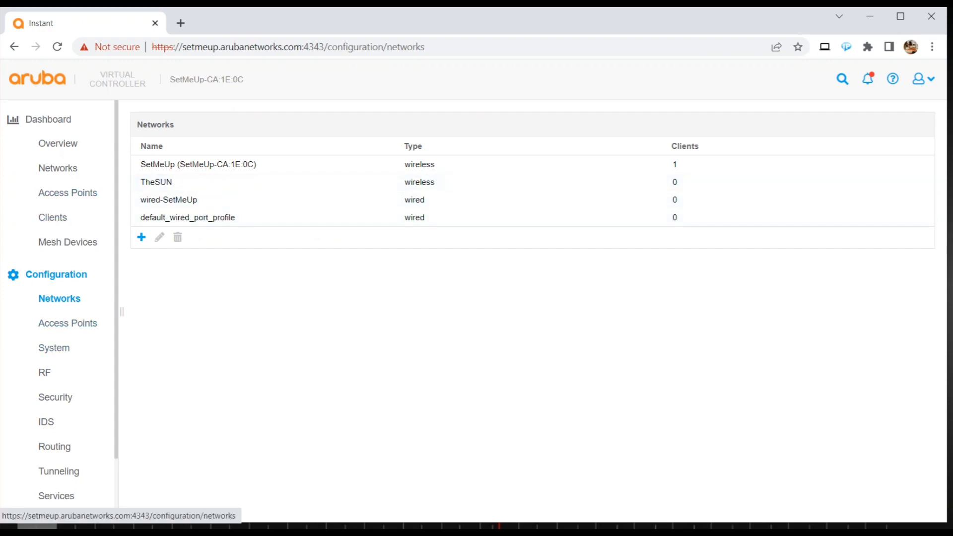
Review the access point configuration, the monitoring details of the networks, and the list of configured networks
left_click(68, 323)
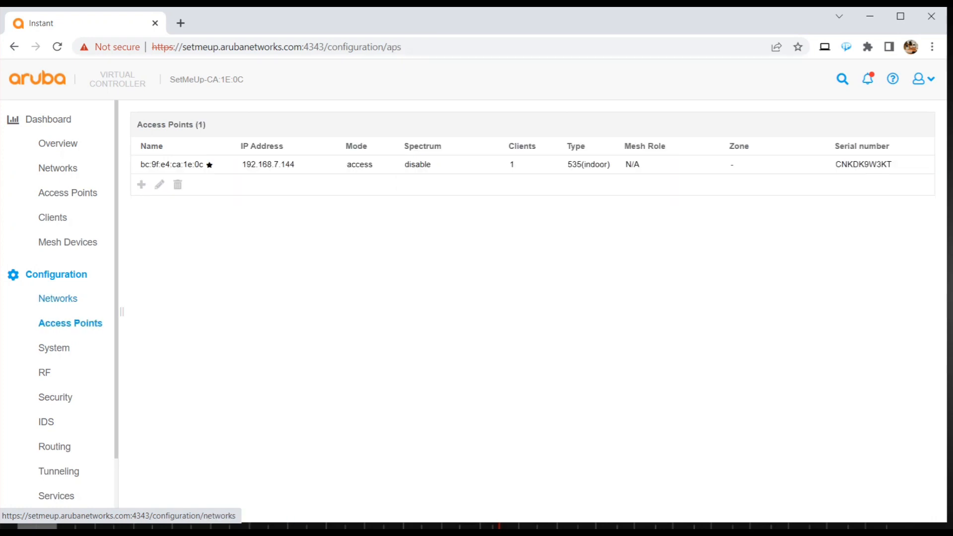
left_click(59, 298)
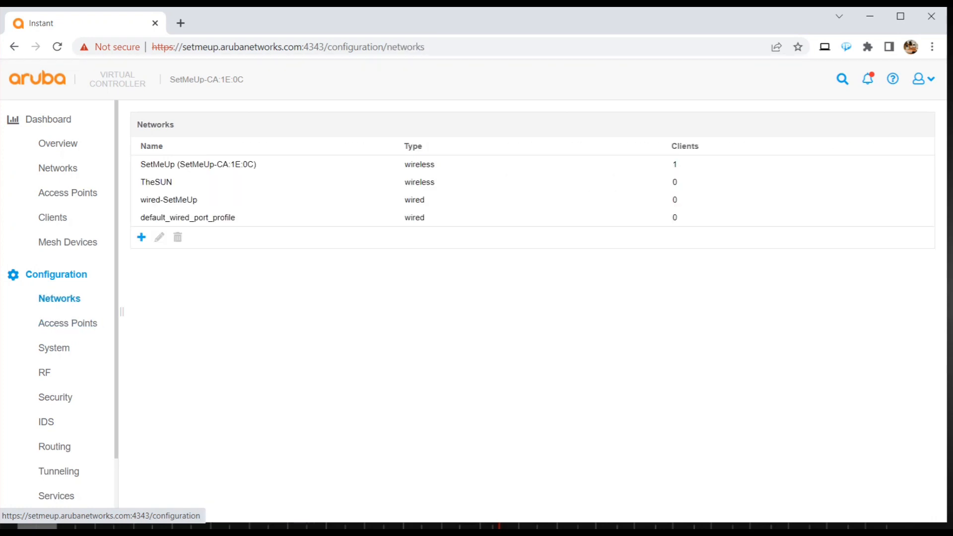
left_click(58, 168)
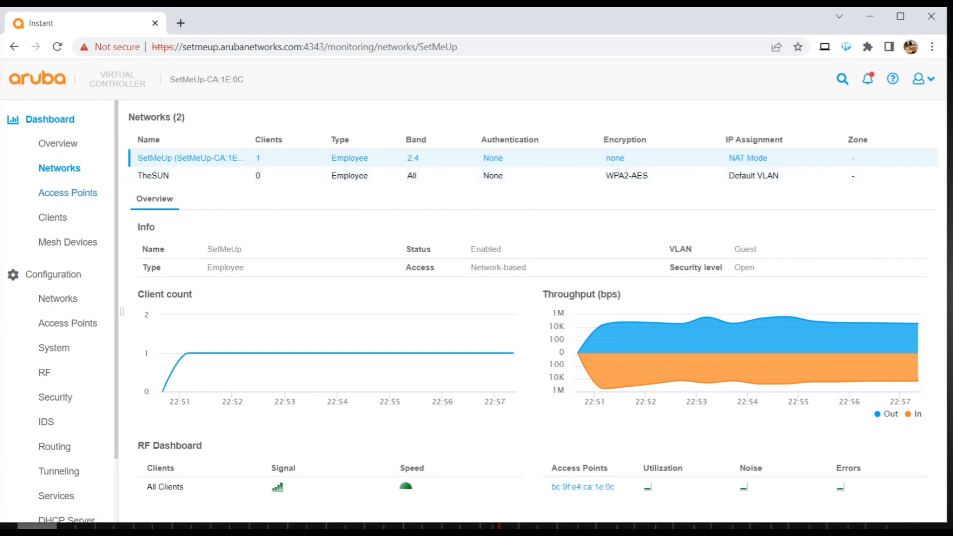
left_click(57, 143)
left_click(59, 298)
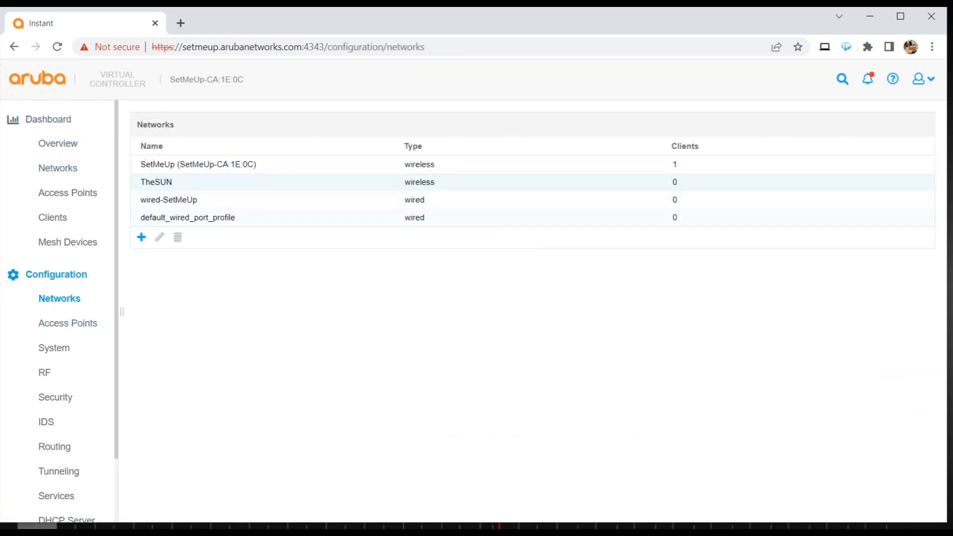
Connect the computer to the TheSUN Wi-Fi network
left_click(844, 533)
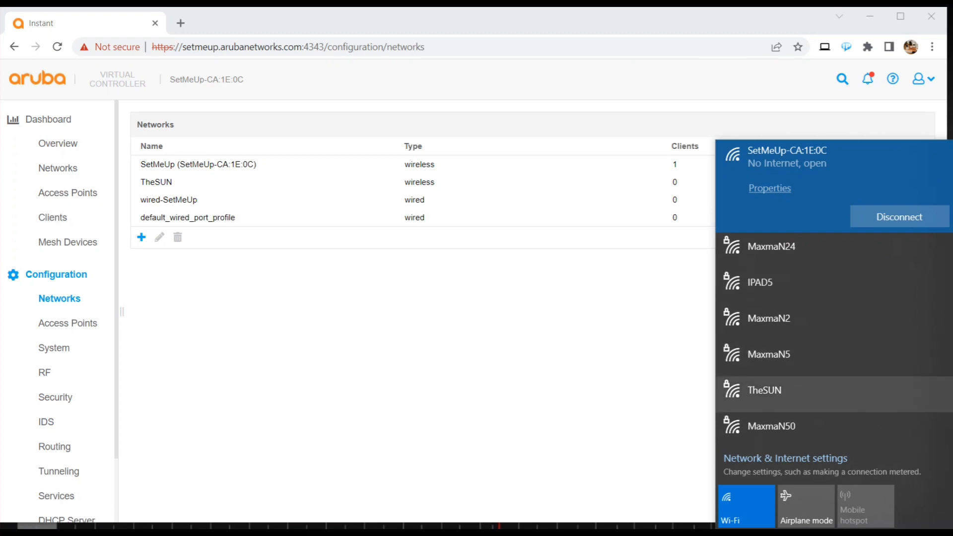
left_click(794, 389)
left_click(898, 397)
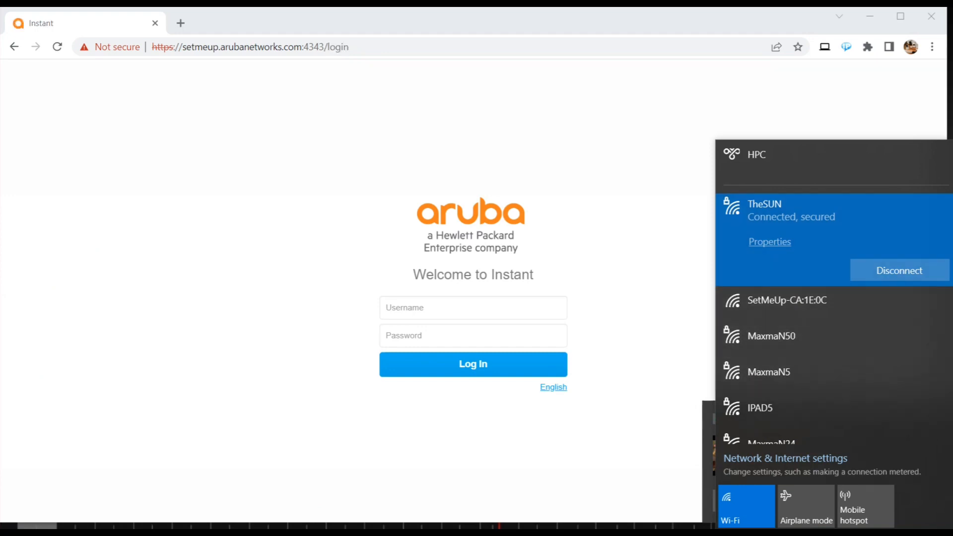
Log in to the Instant web interface as admin with the account password
left_click(473, 308)
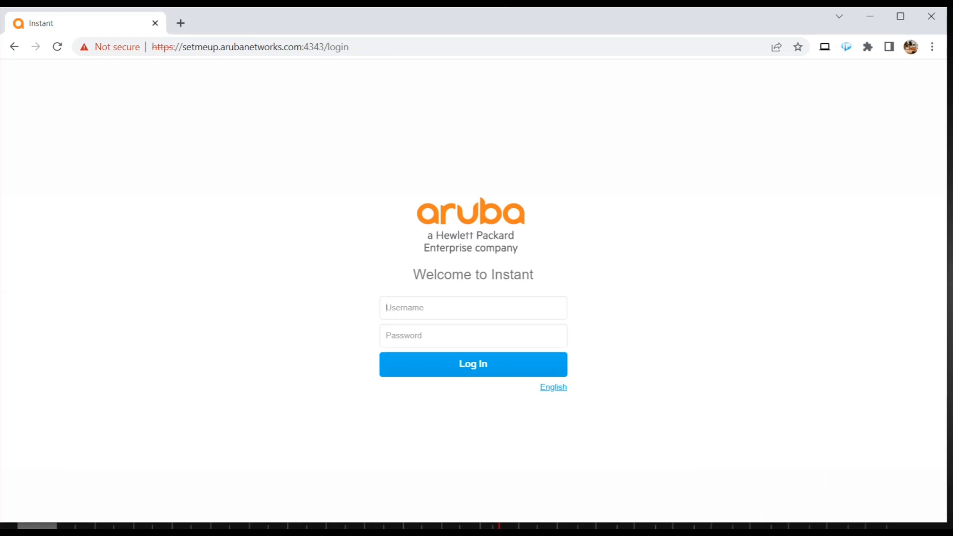
type("admin")
key("Tab")
type("*************")
key("Return")
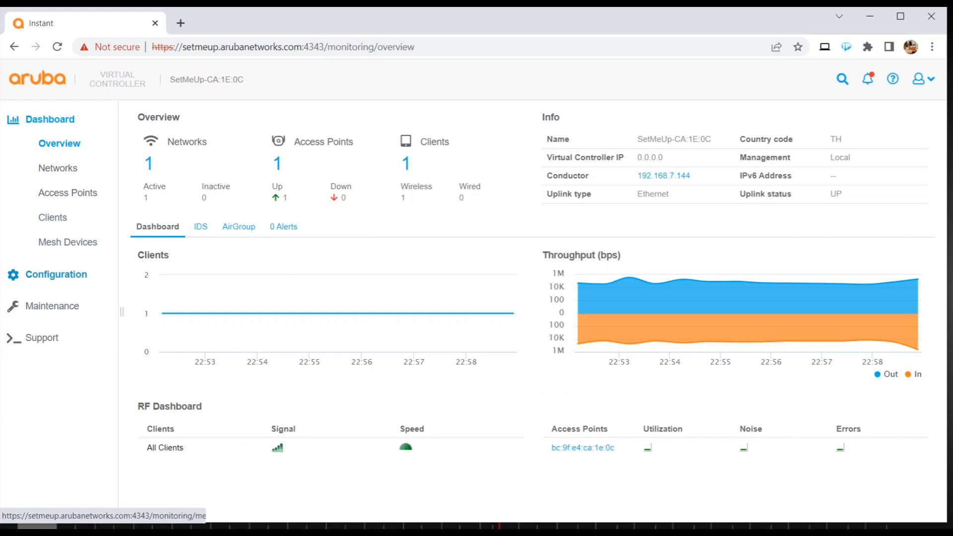
Review the configured networks, the access point list, and the name and NTP server fields in the general system settings
left_click(56, 275)
left_click(60, 299)
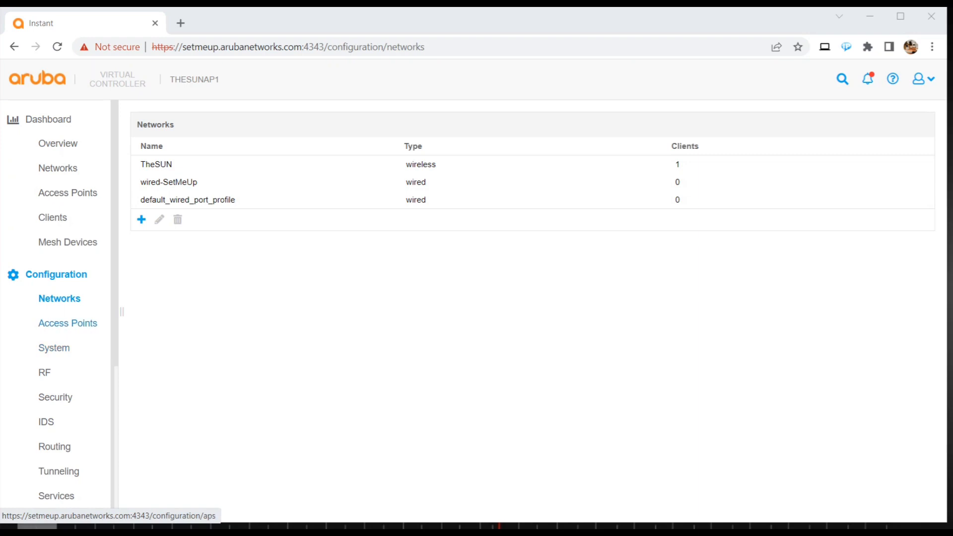
left_click(70, 323)
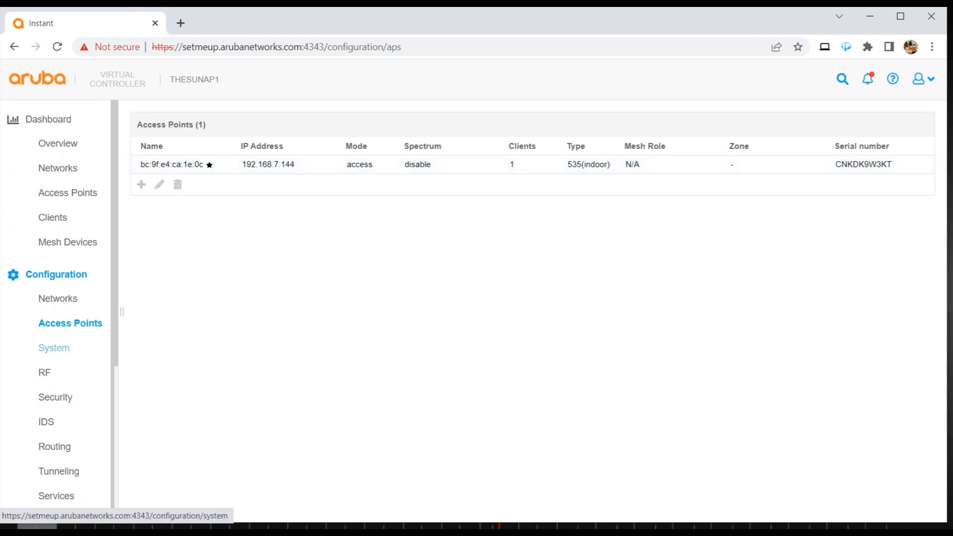
left_click(55, 348)
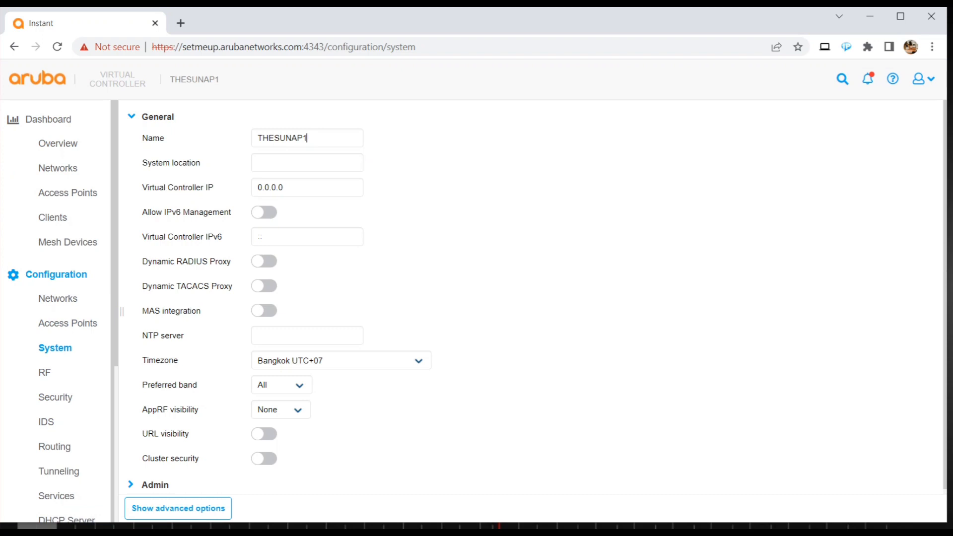
left_click_drag(308, 139, 256, 139)
left_click(274, 138)
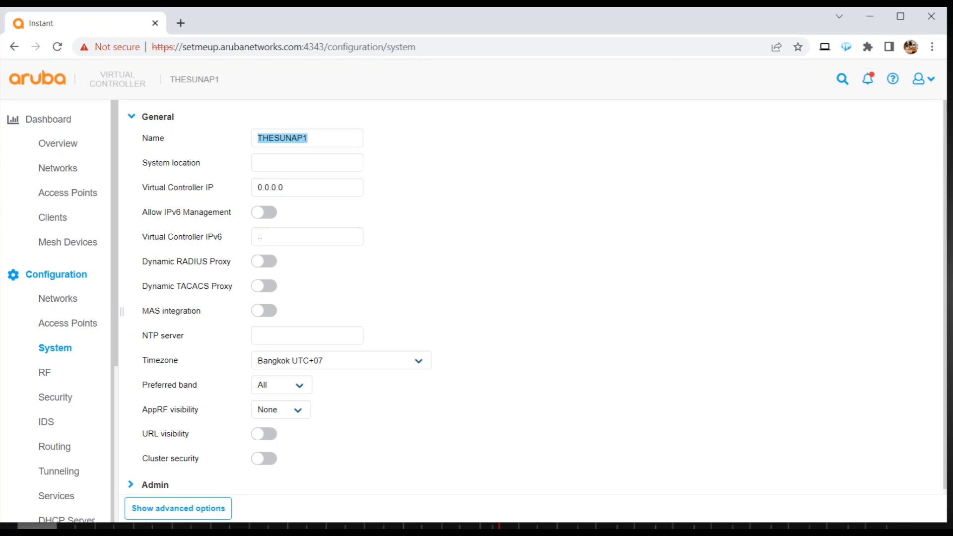
left_click(258, 335)
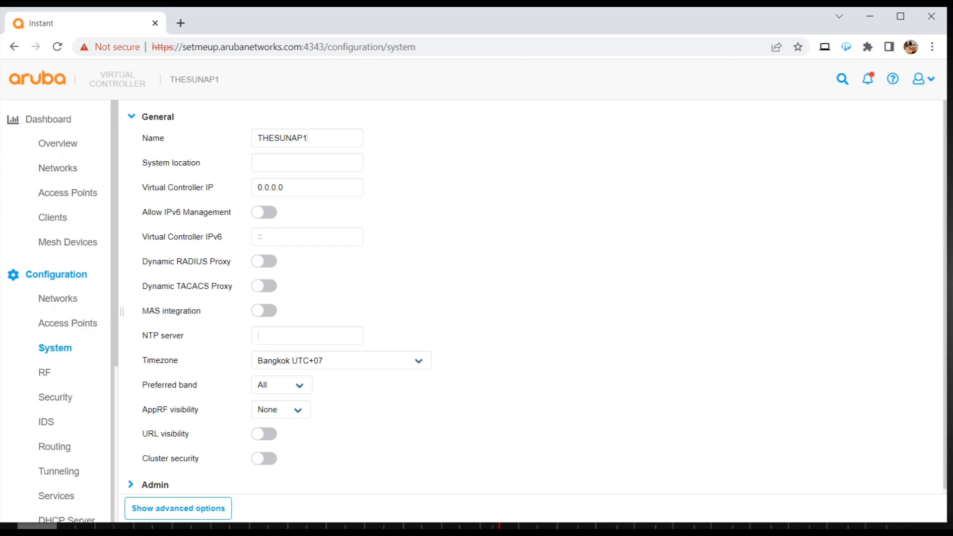
Check the available timezones while keeping Bangkok UTC+07, and look over the rest of the general system settings
left_click(341, 361)
key("Down")
key("Down")
key("Down")
key("Down")
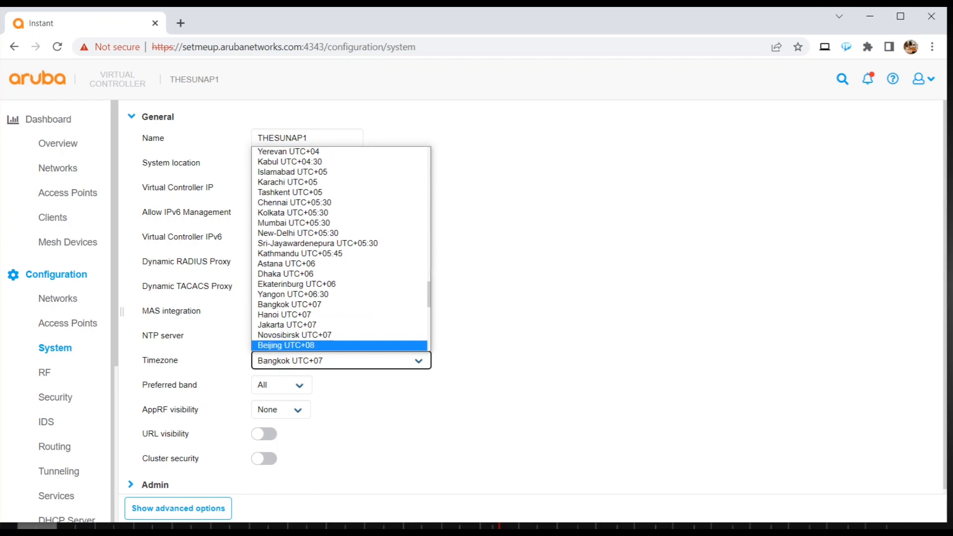
key("Up")
key("Up")
key("Up")
key("Up")
key("Return")
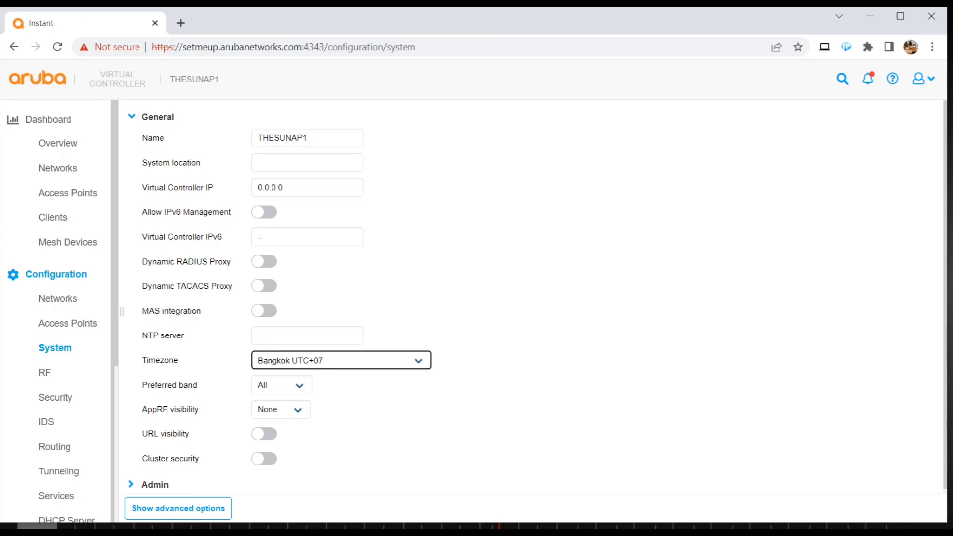
left_click(531, 298)
scroll(531, 298, "down", 1)
scroll(531, 298, "up", 1)
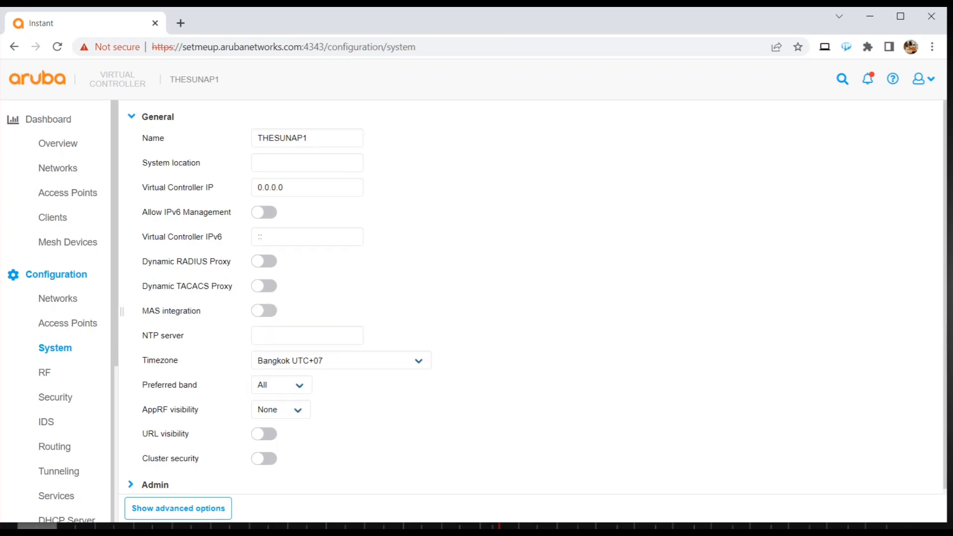
scroll(531, 298, "down", 1)
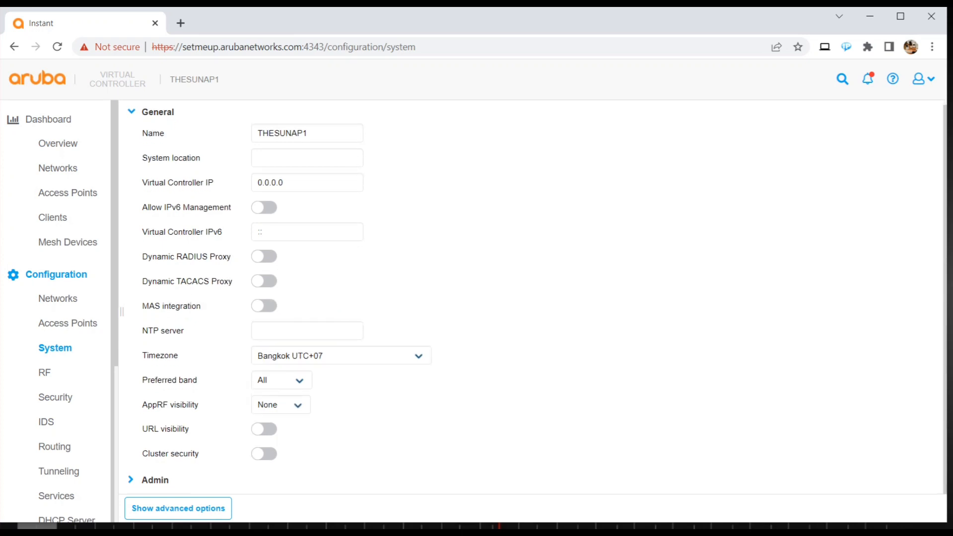
Show the advanced system options and examine the General, Uplink, Monitoring, Proxy and Time Based Services settings
left_click(177, 508)
scroll(531, 298, "down", 9)
scroll(531, 297, "up", 8)
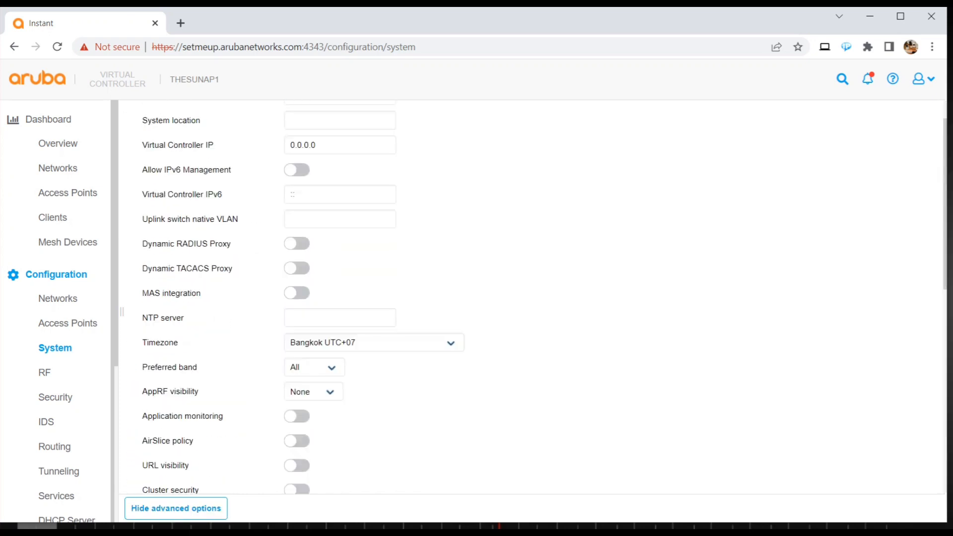
scroll(531, 298, "down", 10)
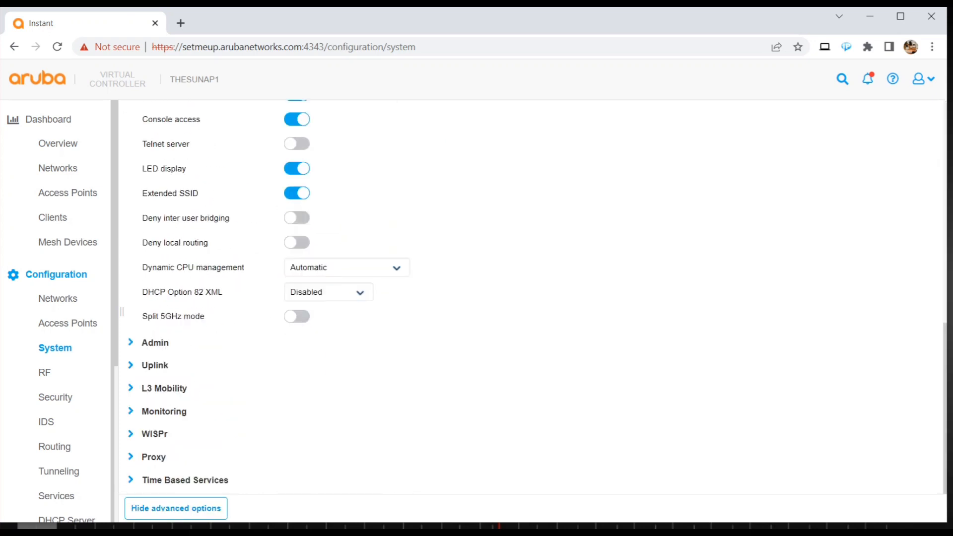
left_click(155, 365)
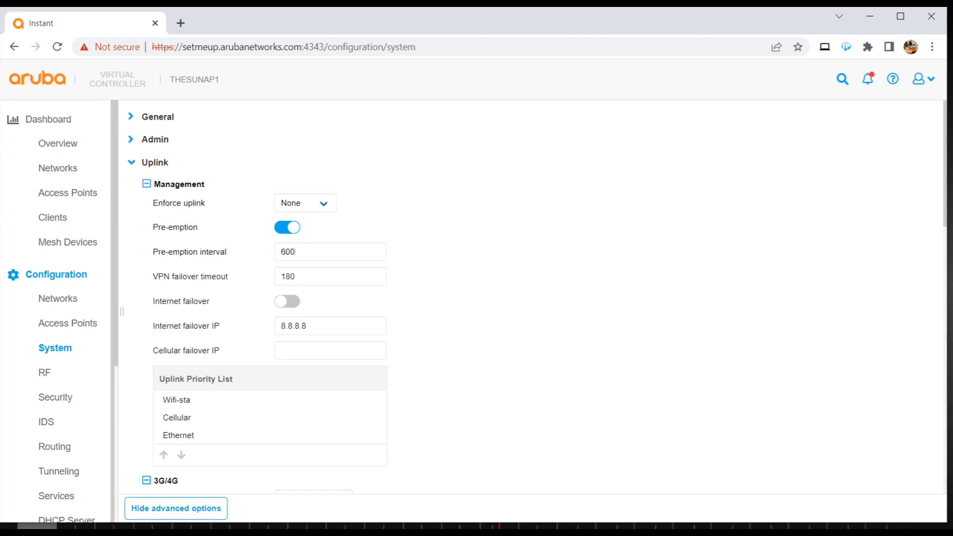
scroll(531, 297, "down", 7)
scroll(531, 298, "down", 10)
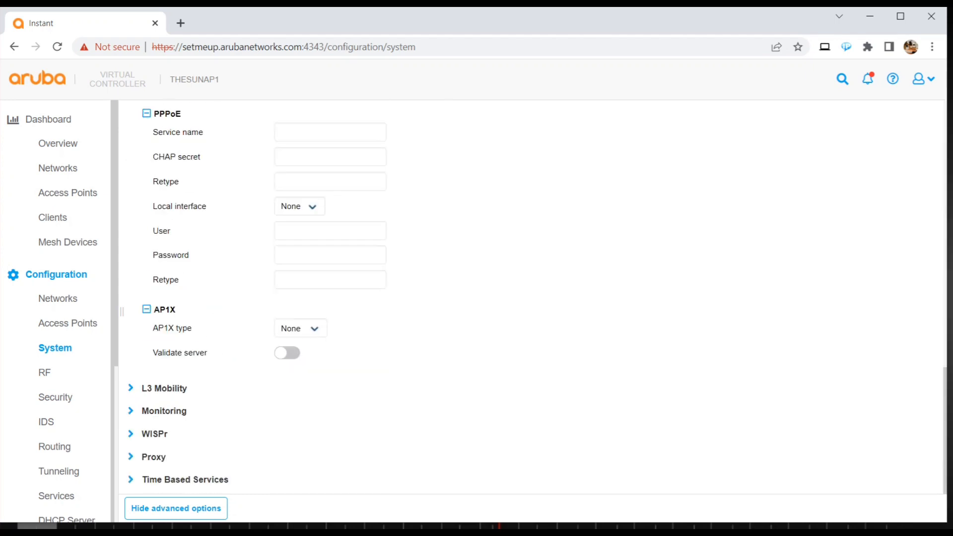
left_click(164, 411)
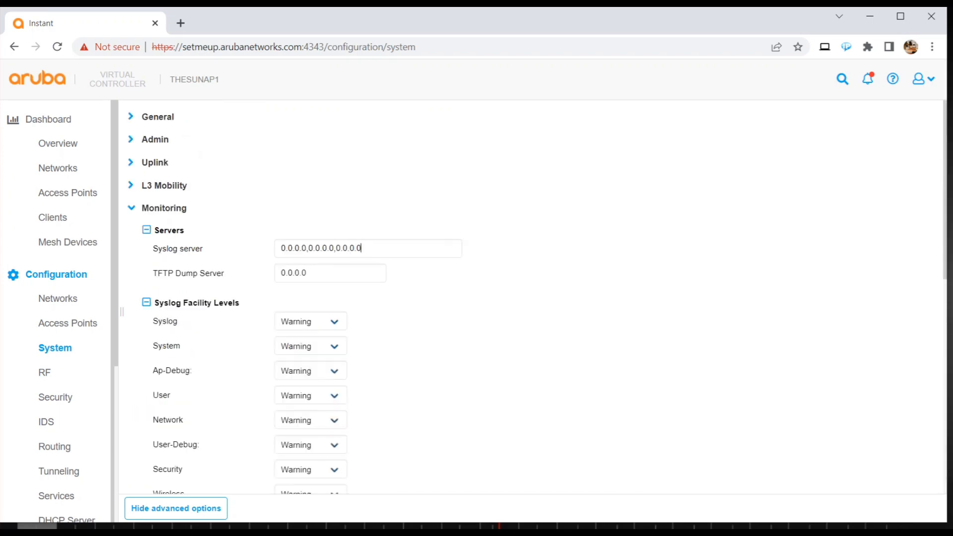
scroll(531, 298, "down", 8)
scroll(531, 298, "up", 5)
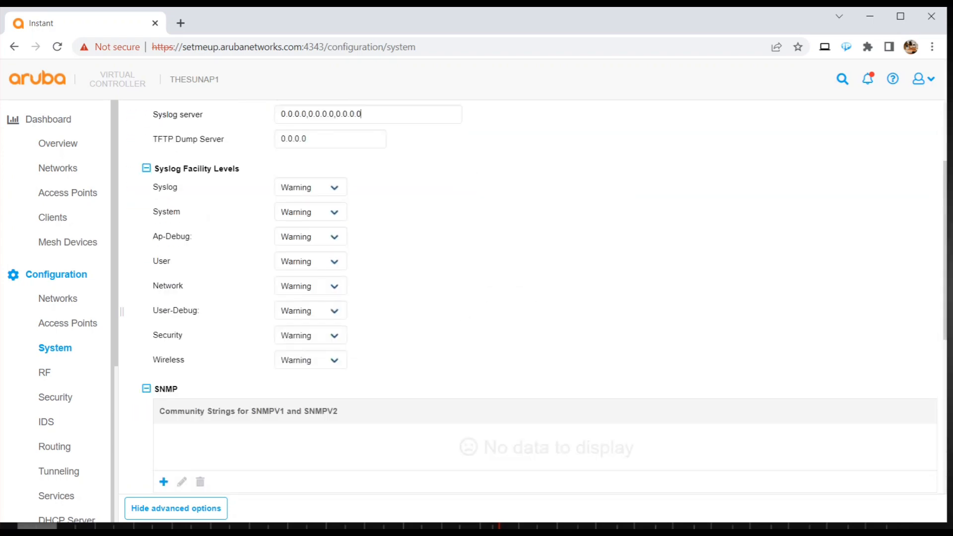
scroll(531, 298, "down", 6)
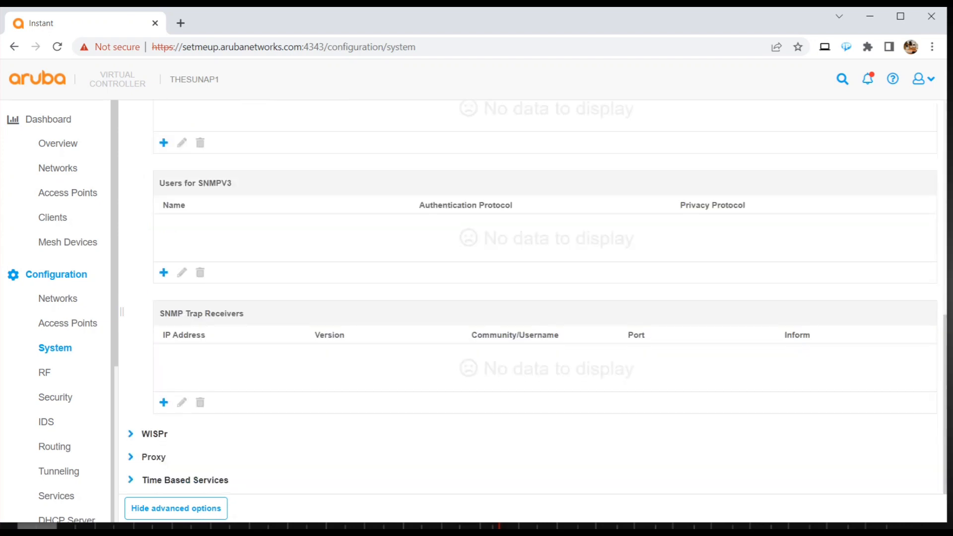
left_click(154, 456)
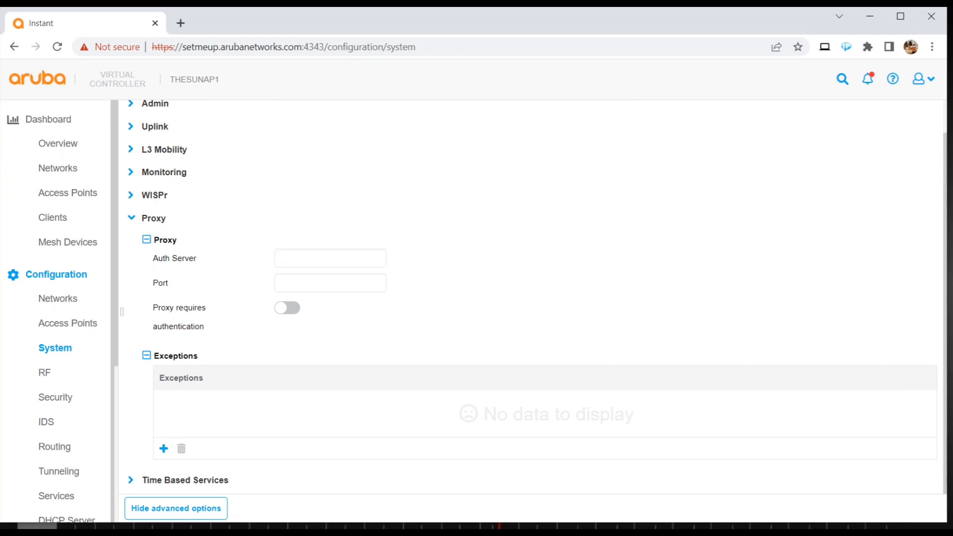
left_click(186, 480)
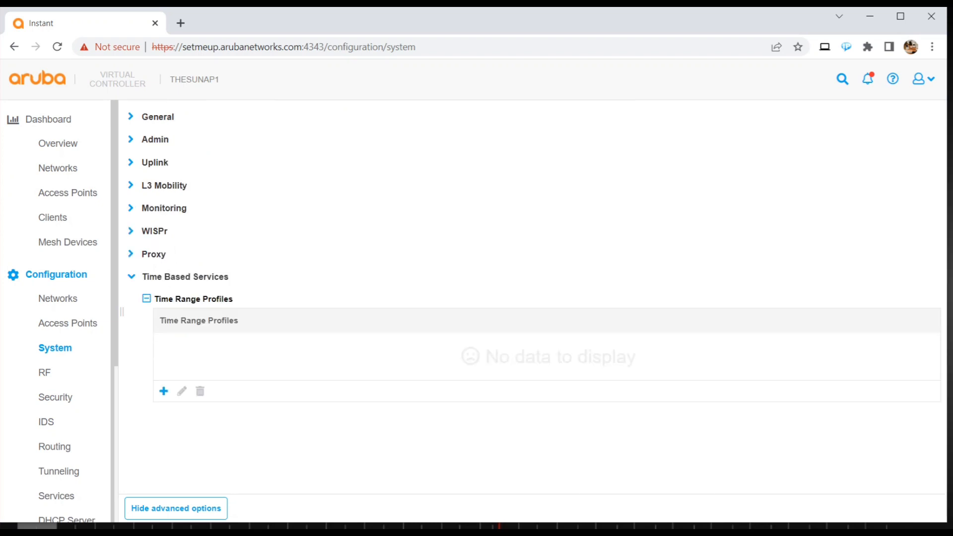
Review the Security, Routing and Tunneling configuration pages
left_click(56, 397)
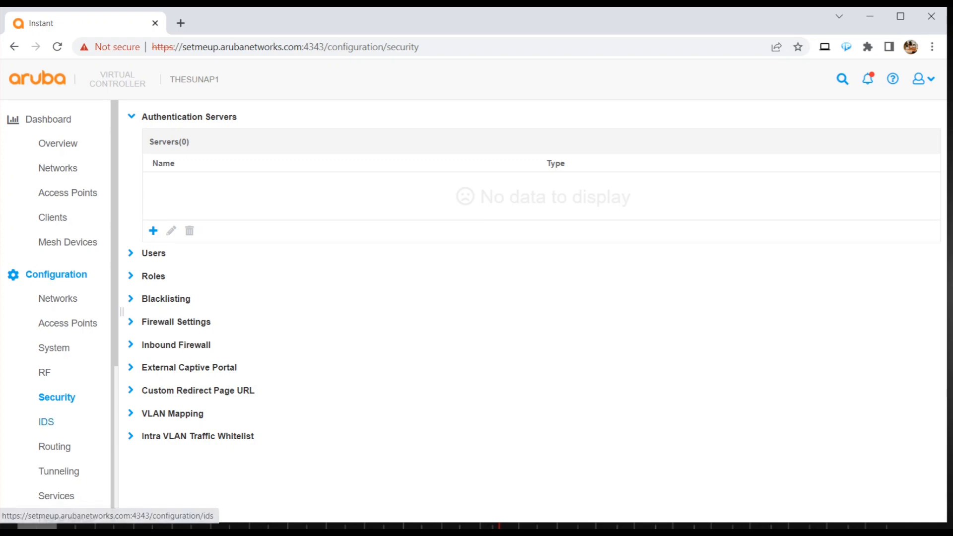
left_click(55, 446)
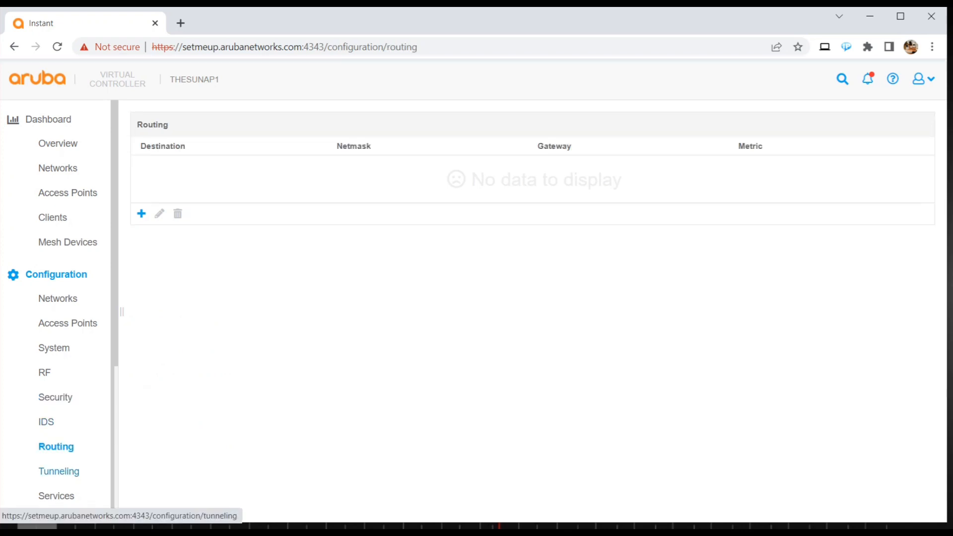
left_click(60, 471)
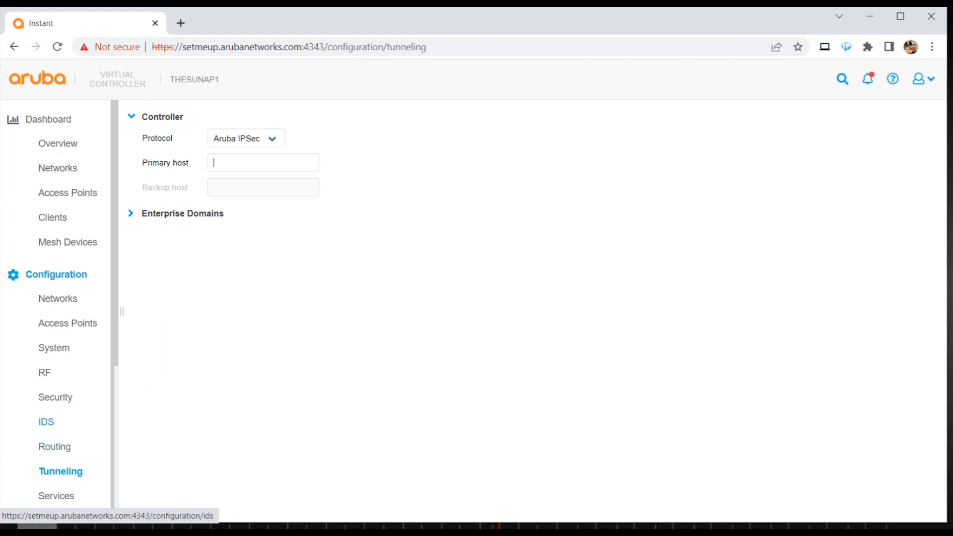